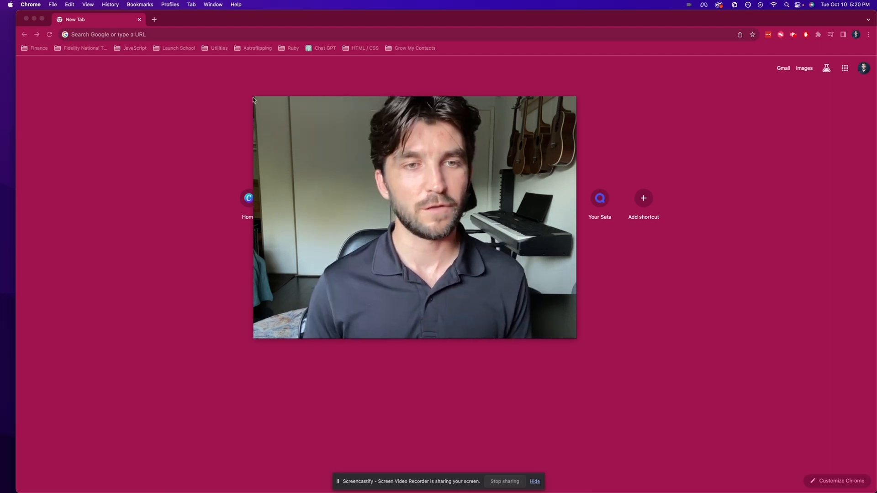
# Step: Go to fidelitytotalfarm.com and sign in with the prefilled account credentials
pyautogui.moveTo(253, 96); pyautogui.dragTo(804, 417)
pyautogui.click(439, 34)
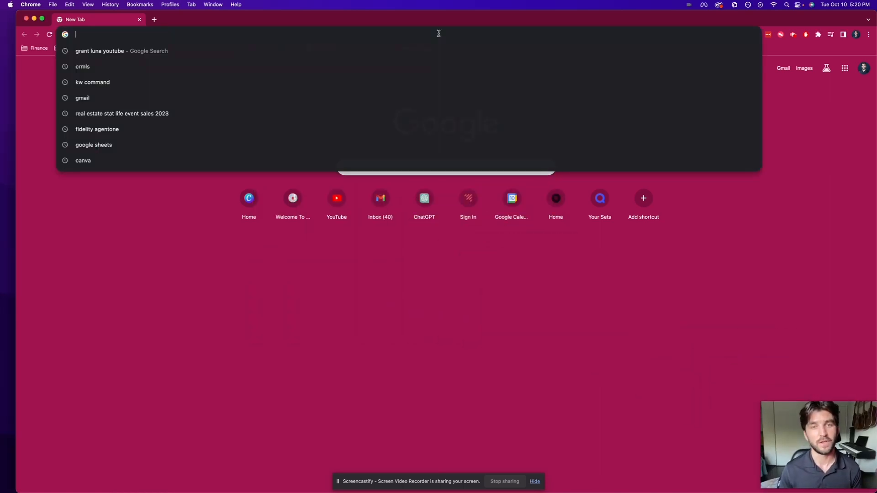
pyautogui.write('fidelity')
pyautogui.press('Return')
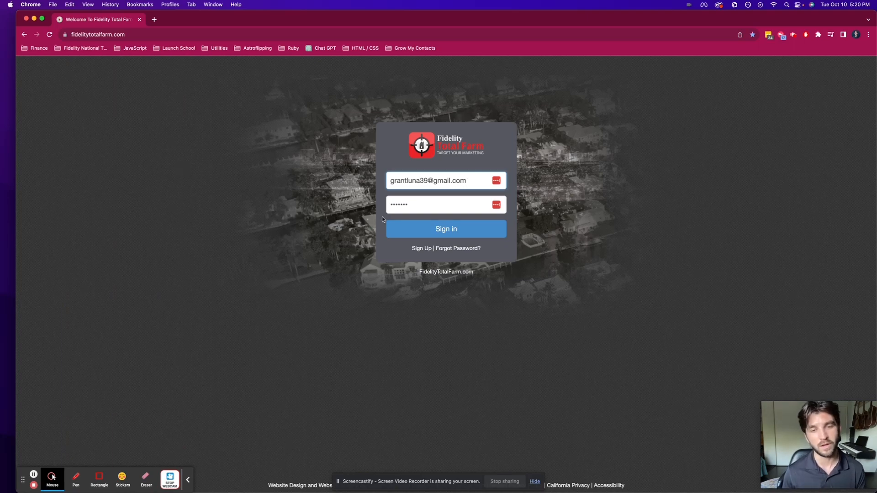
pyautogui.click(406, 224)
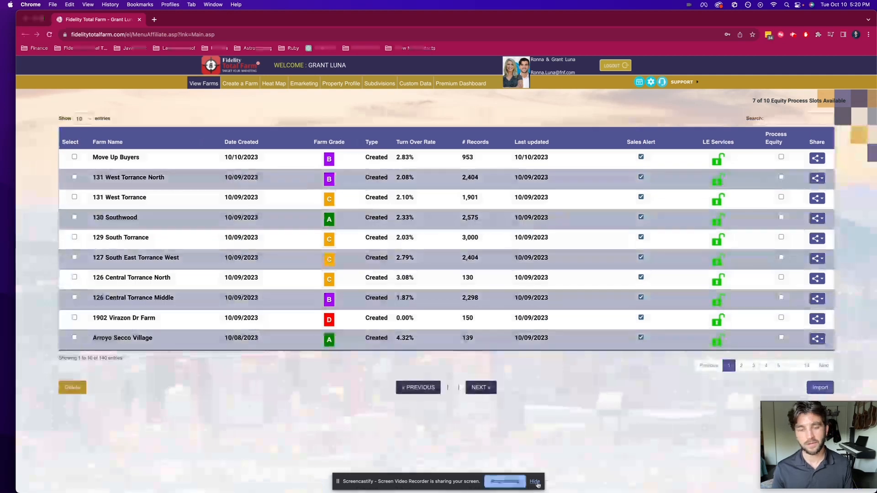
pyautogui.click(534, 481)
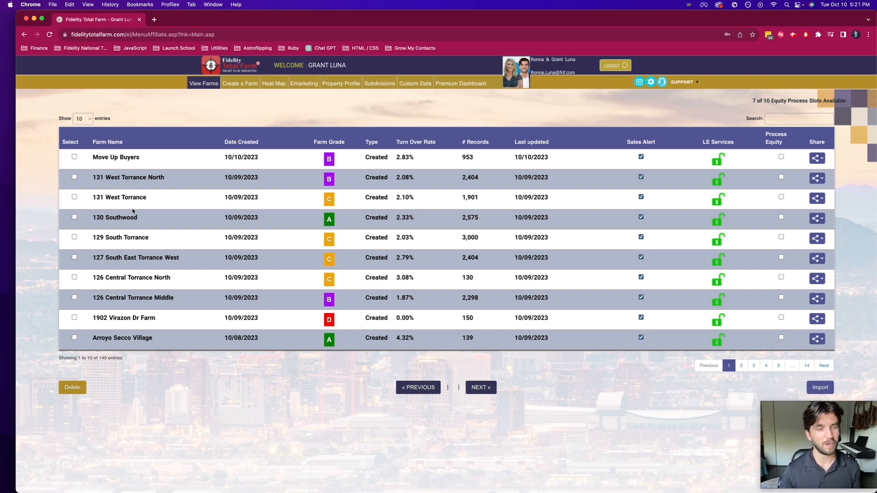
# Step: Search the farm list for 179, open the 179 South Shores farm and look across its record columns
pyautogui.click(806, 117)
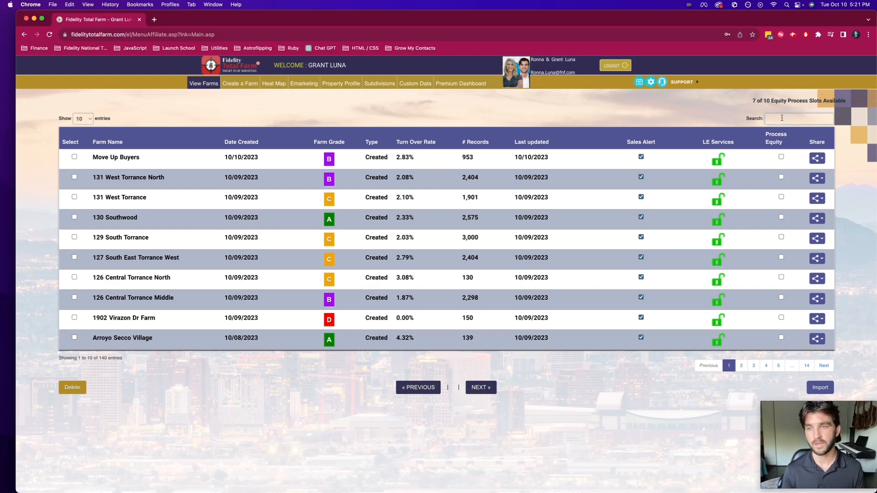
pyautogui.write('17')
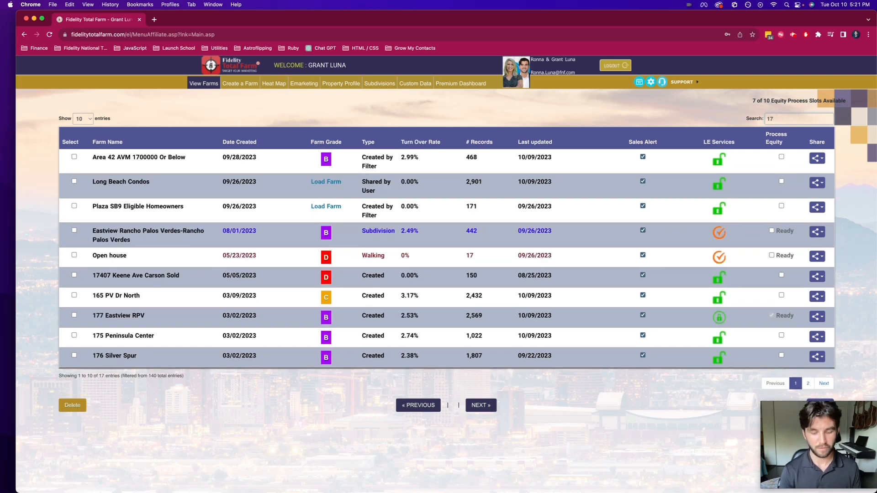
pyautogui.write('9')
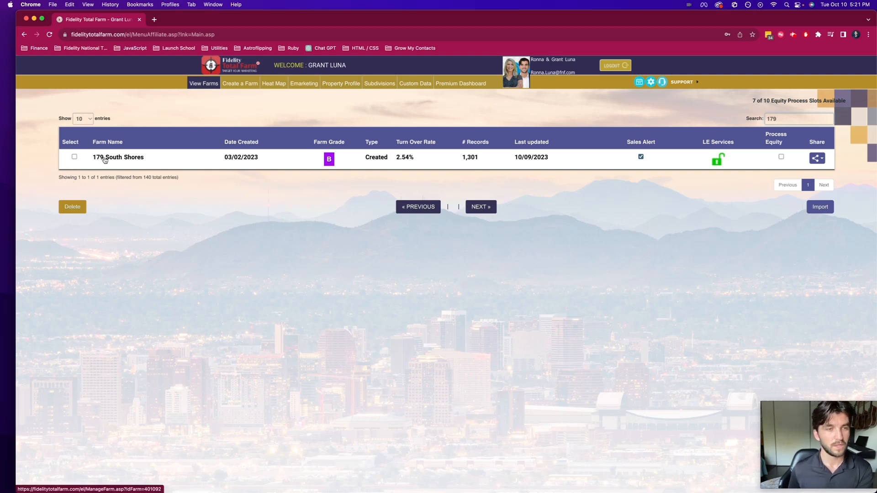
pyautogui.click(123, 159)
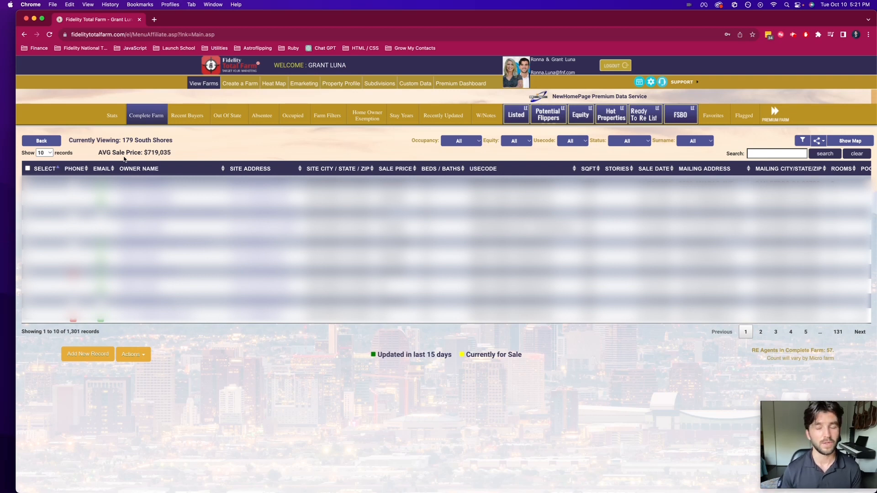
pyautogui.hscroll(2, 356, 228)
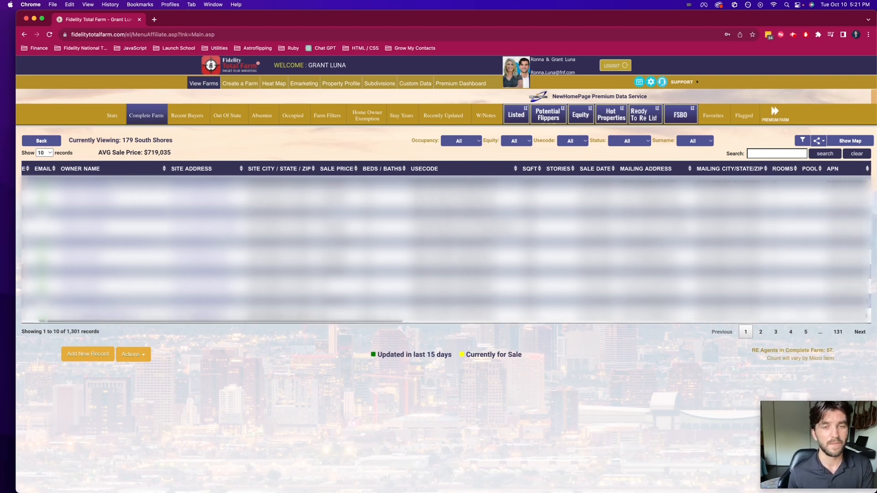
pyautogui.hscroll(-2, 356, 229)
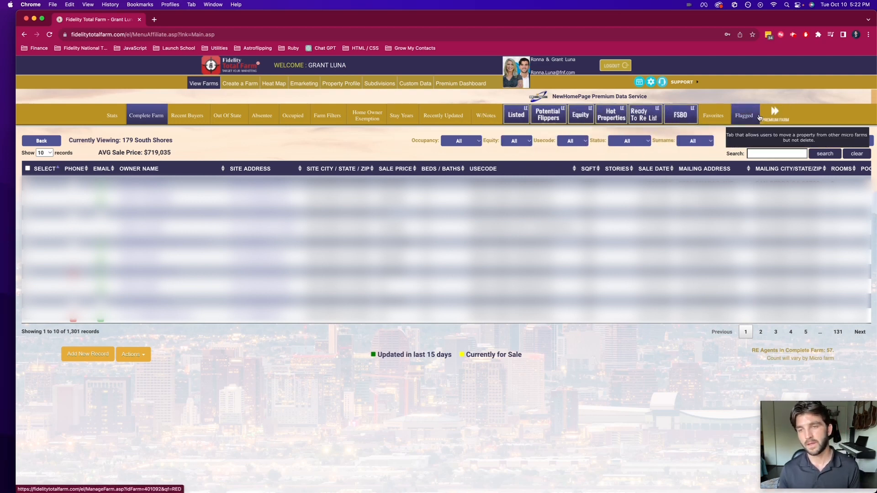
# Step: Open the Premium Farm data for 179 South Shores and check its Births category for purchasable records
pyautogui.click(775, 117)
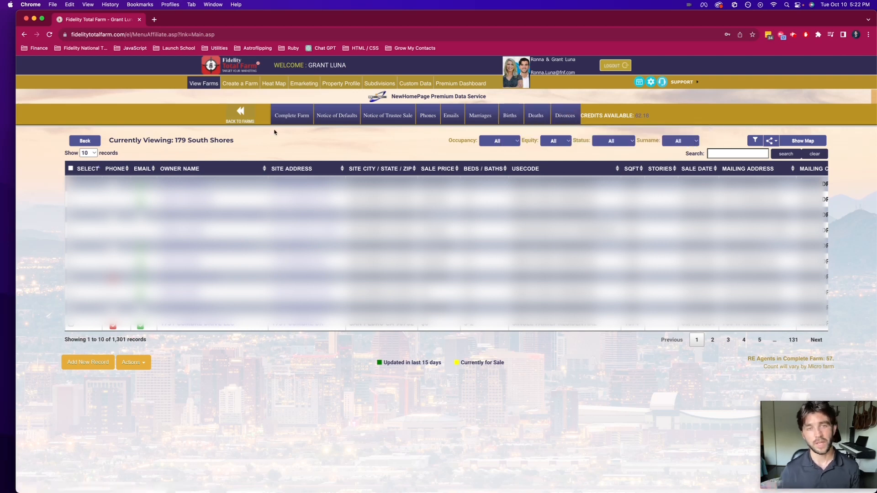
pyautogui.moveTo(237, 141); pyautogui.dragTo(176, 138)
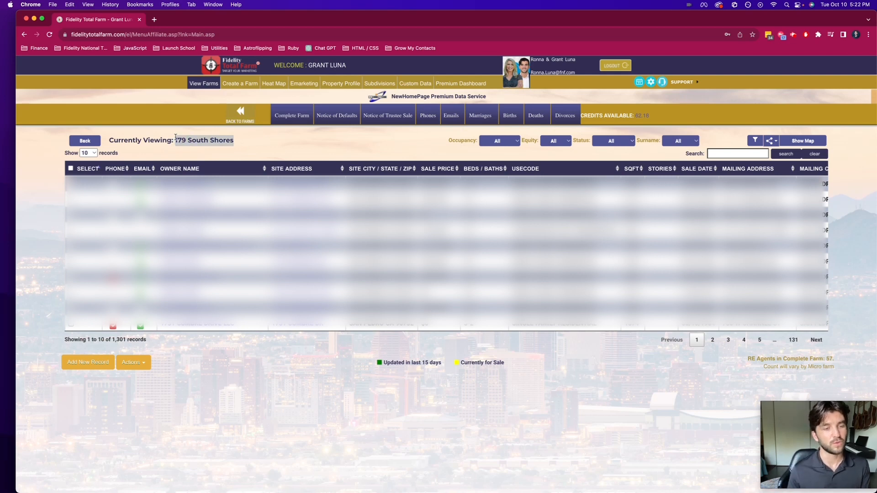
pyautogui.click(126, 339)
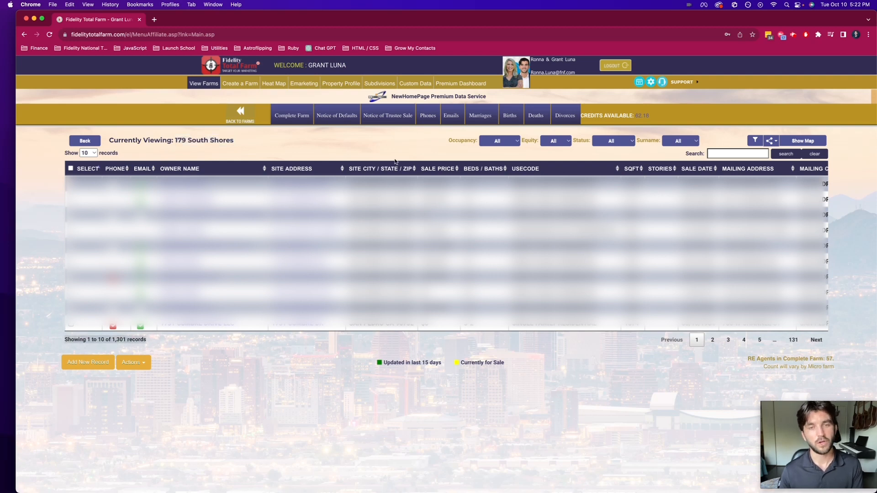
pyautogui.moveTo(457, 130)
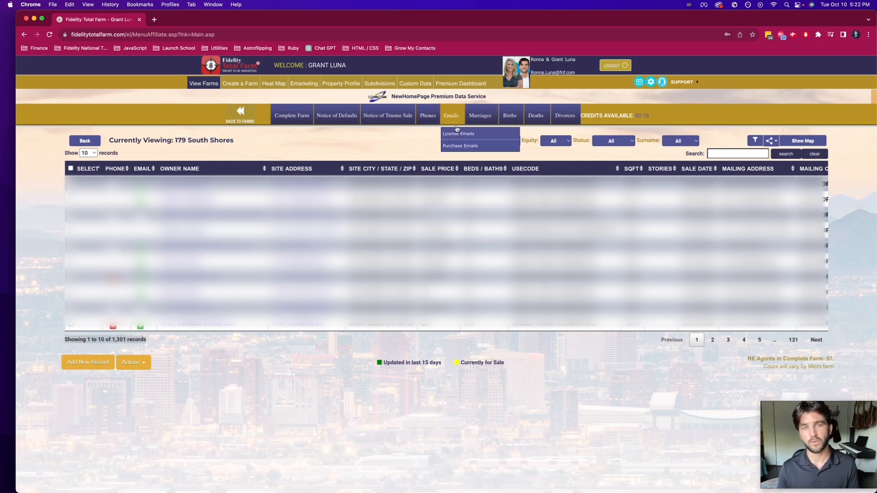
pyautogui.click(517, 120)
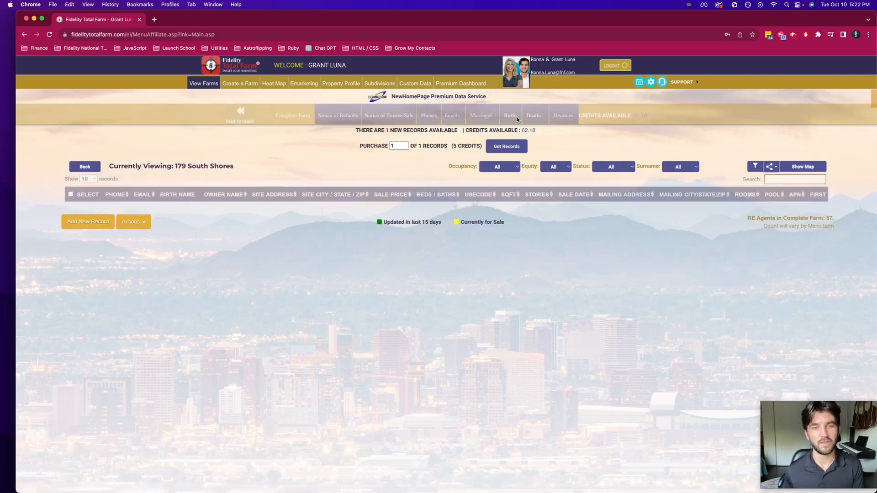
pyautogui.moveTo(355, 133); pyautogui.dragTo(457, 128)
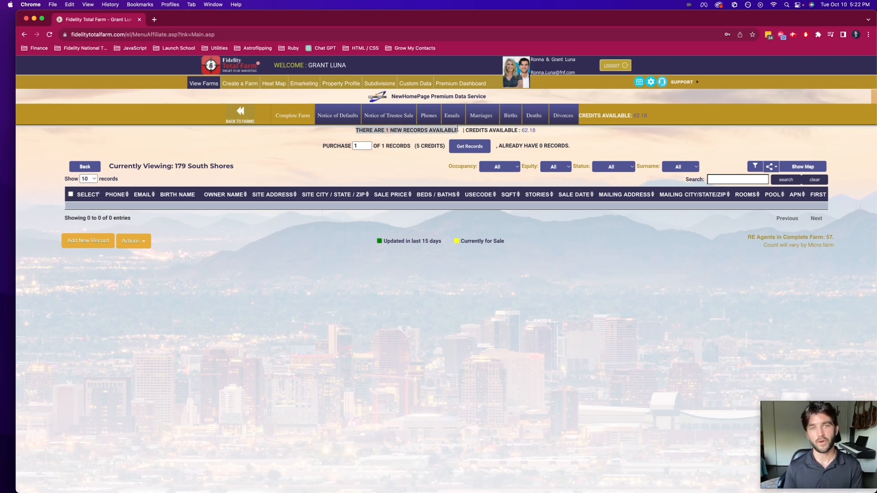
pyautogui.click(449, 140)
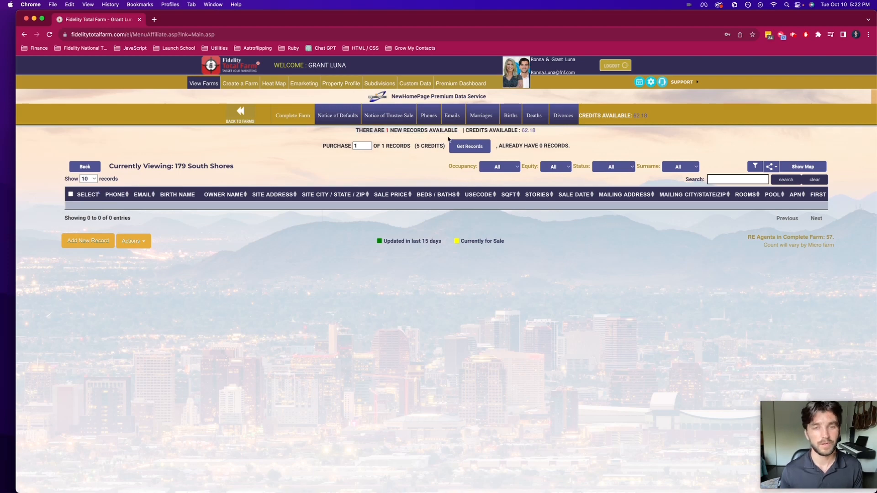
# Step: Purchase 1 birth record for the farm, accepting the data use agreement and confirming the request
pyautogui.click(479, 149)
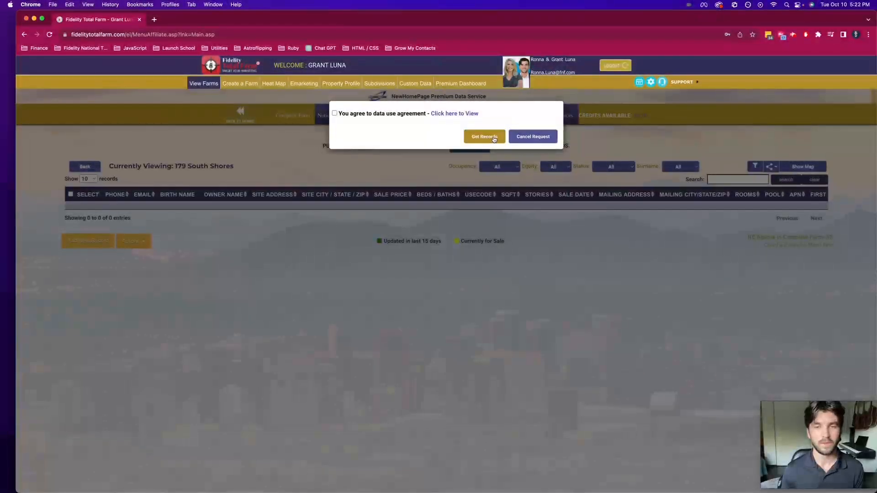
pyautogui.click(488, 137)
pyautogui.click(505, 84)
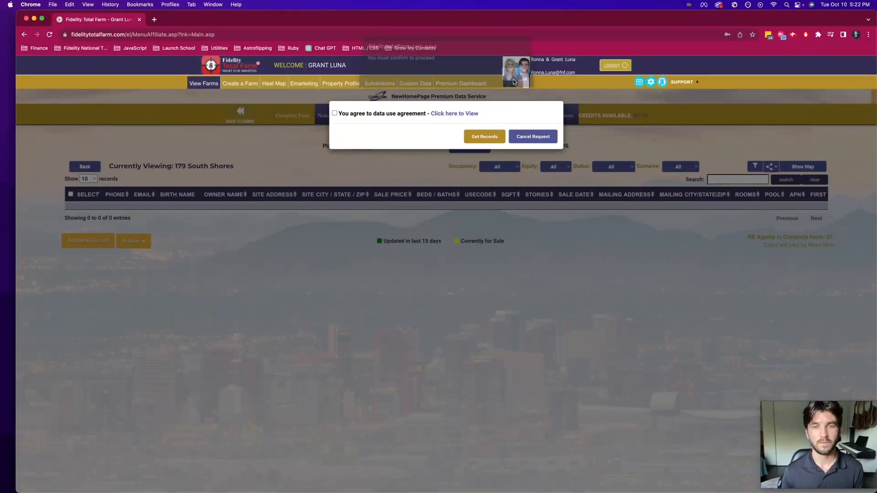
pyautogui.click(335, 113)
pyautogui.click(489, 139)
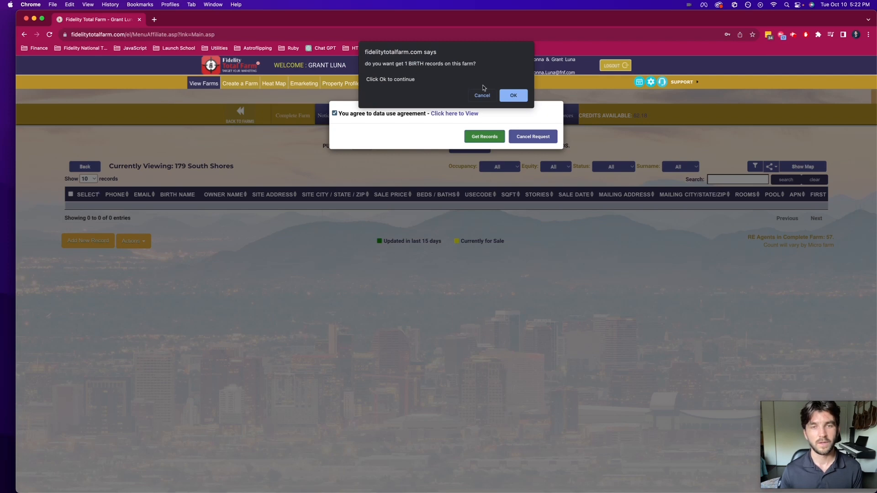
pyautogui.click(514, 96)
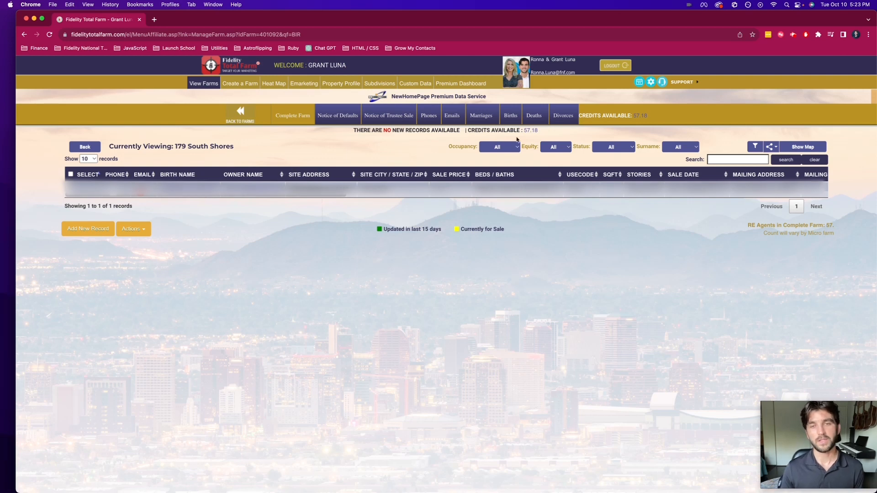
# Step: Check the farm's Deaths category for new records and review life events across all farms in the Premium Dashboard
pyautogui.click(537, 117)
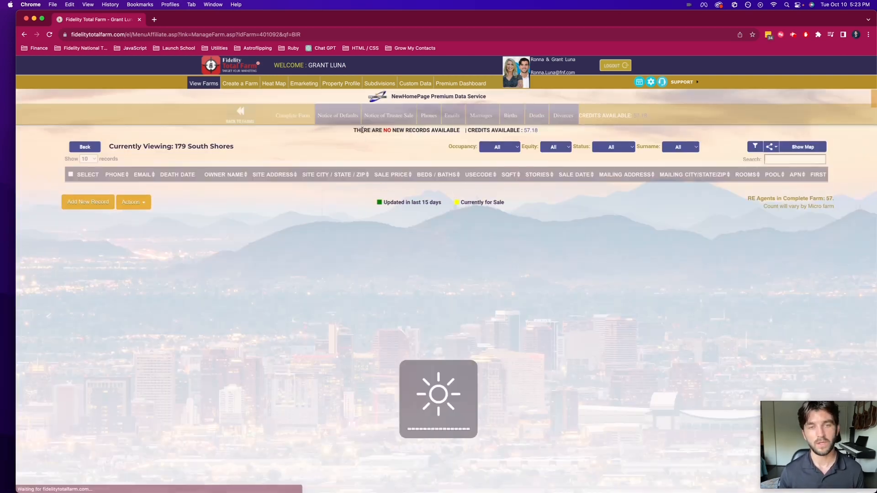
pyautogui.moveTo(354, 130); pyautogui.dragTo(548, 133)
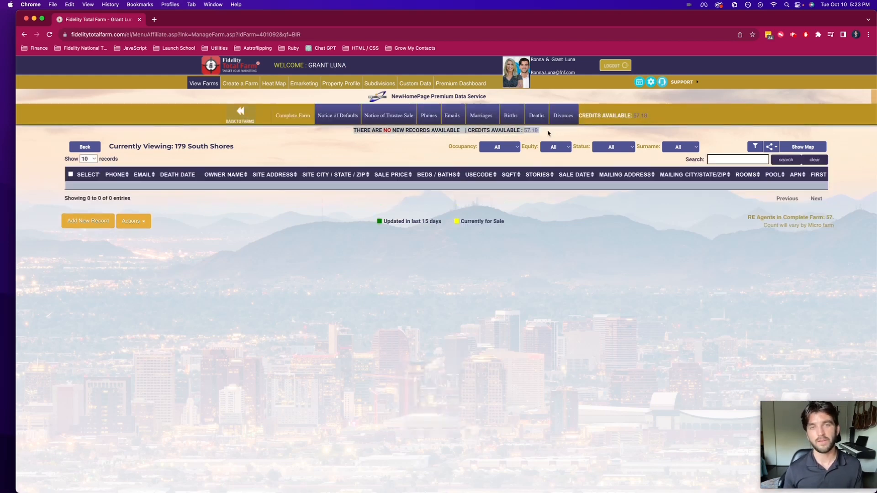
pyautogui.click(472, 87)
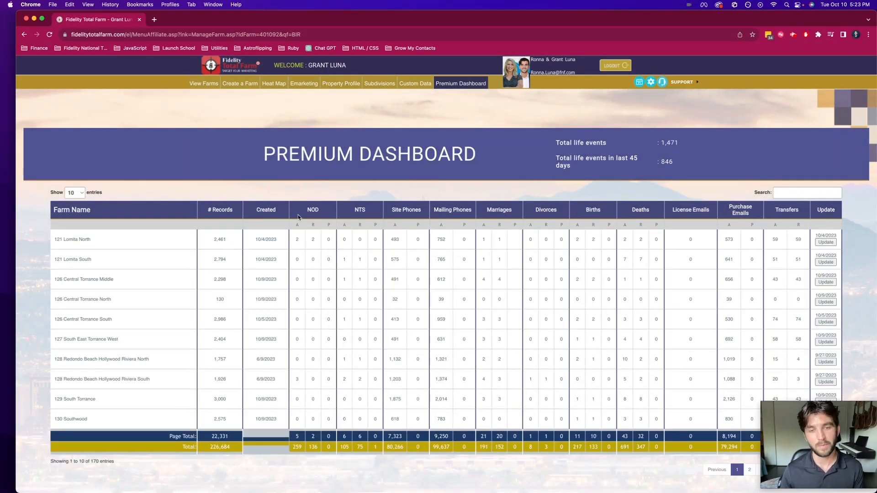
pyautogui.scroll(-2, 505, 248)
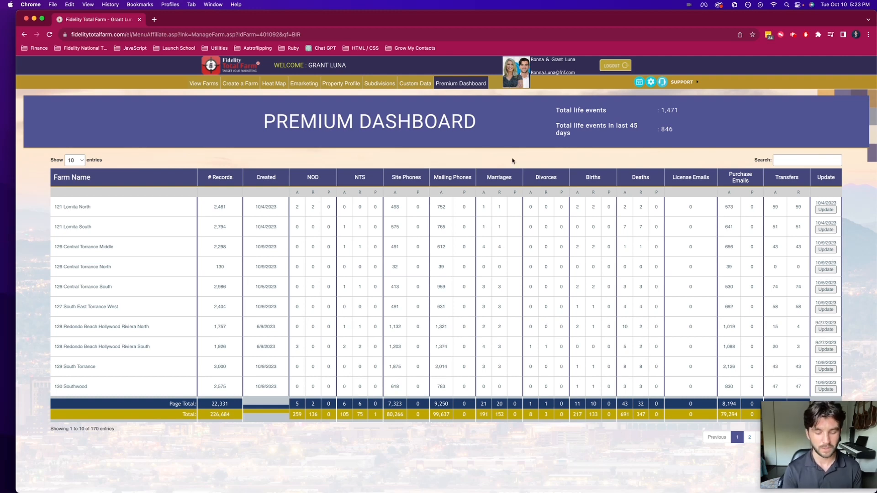
# Step: Open the Fidelity Passport site in a new browser tab and log in with the prefilled account credentials
pyautogui.press('super+t')
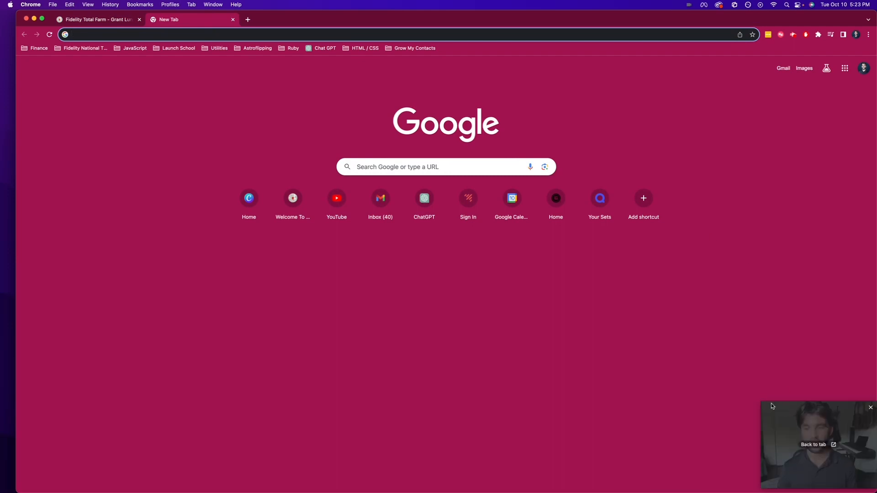
pyautogui.moveTo(760, 402); pyautogui.dragTo(711, 362)
pyautogui.click(249, 33)
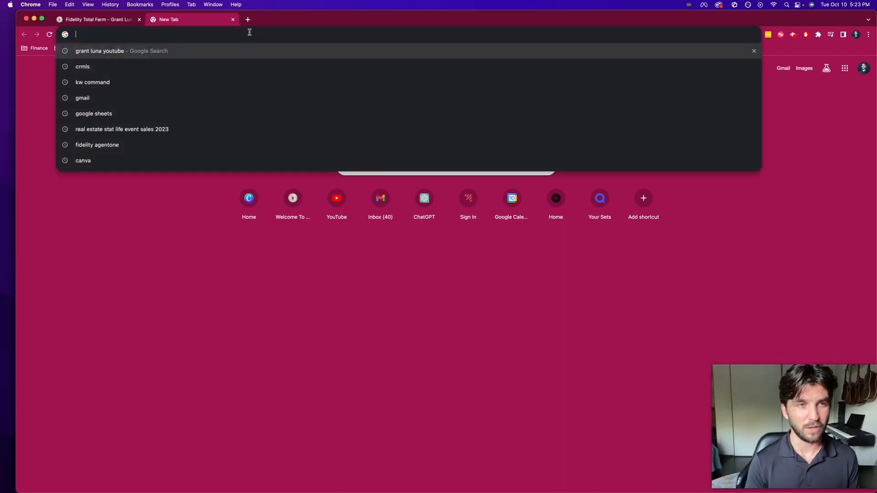
pyautogui.write('fidelitypassport')
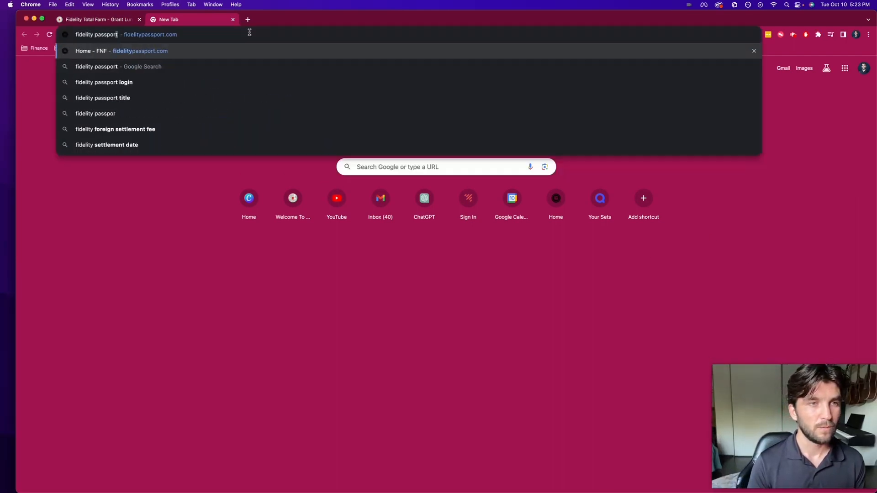
pyautogui.press('Return')
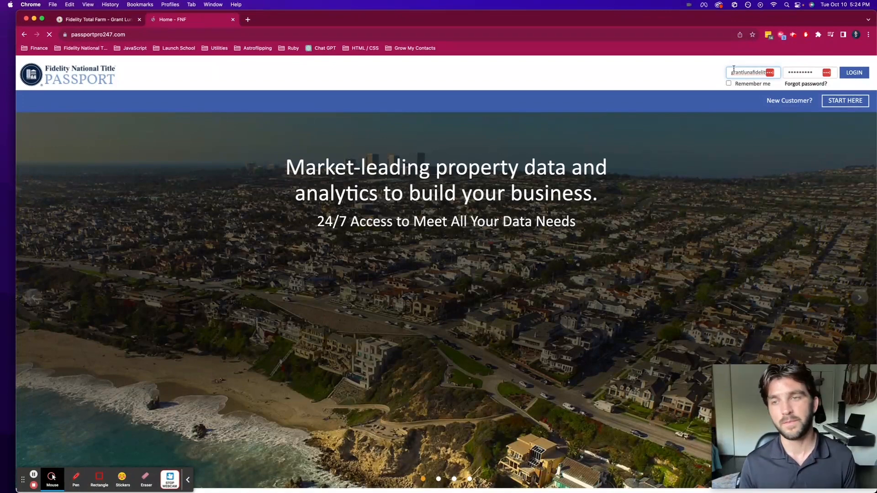
pyautogui.click(853, 76)
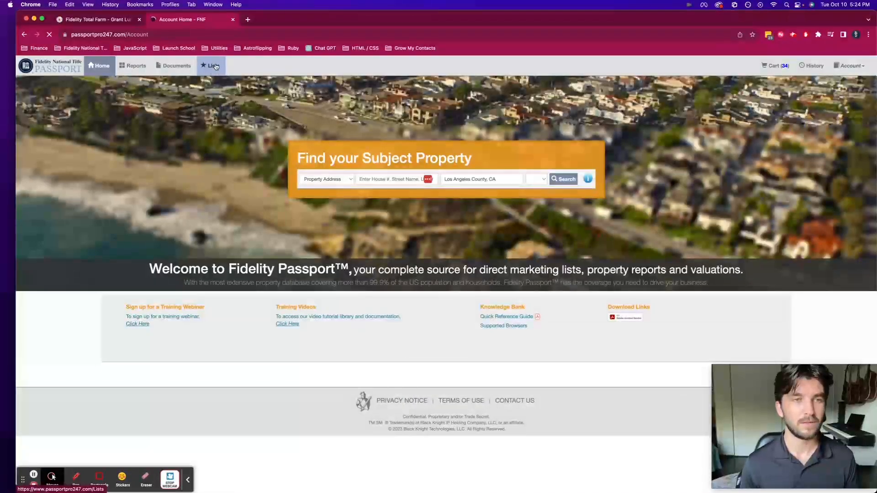
# Step: Start a new farm list and add the city of Santa Monica in Los Angeles County, California as its geography
pyautogui.click(218, 69)
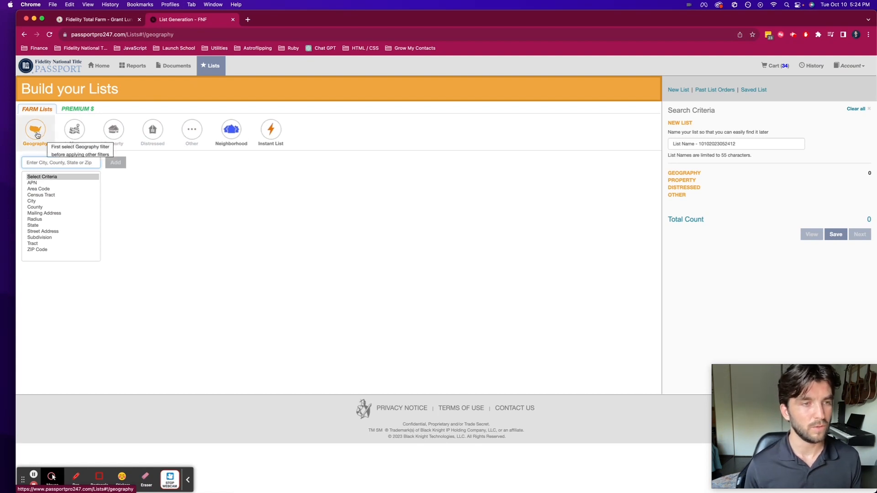
pyautogui.click(41, 202)
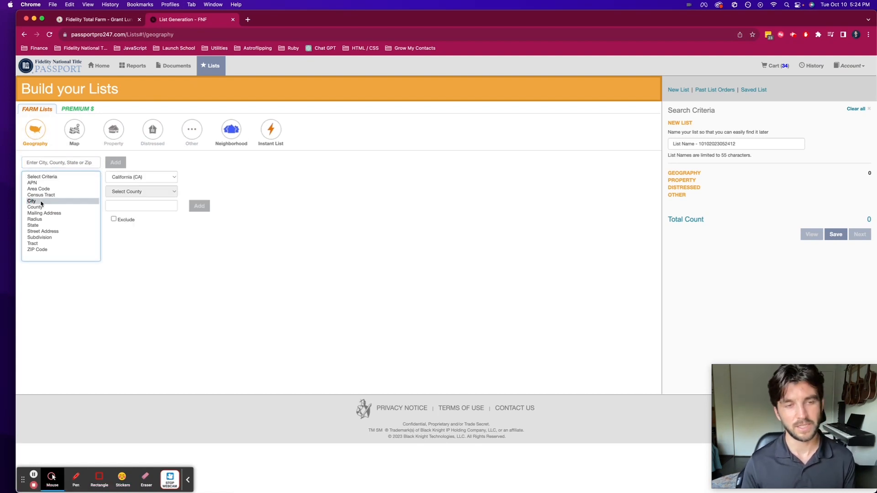
pyautogui.scroll(-20, 141, 260)
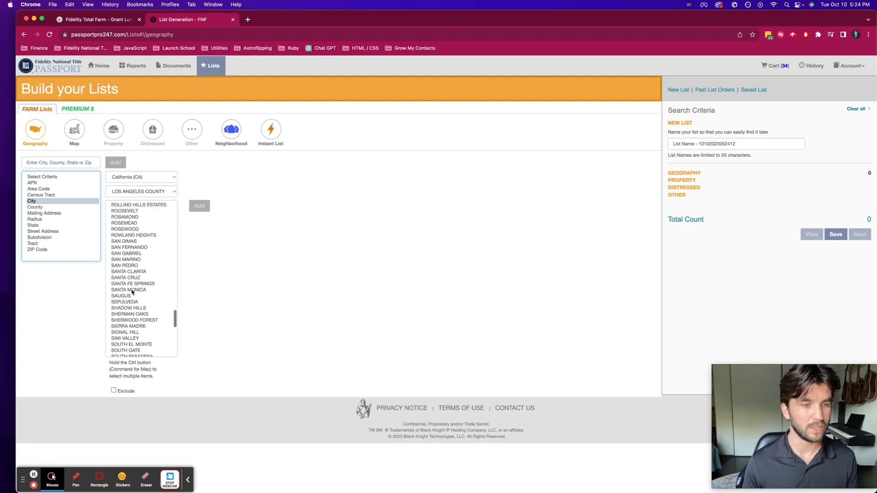
pyautogui.click(132, 290)
pyautogui.click(204, 206)
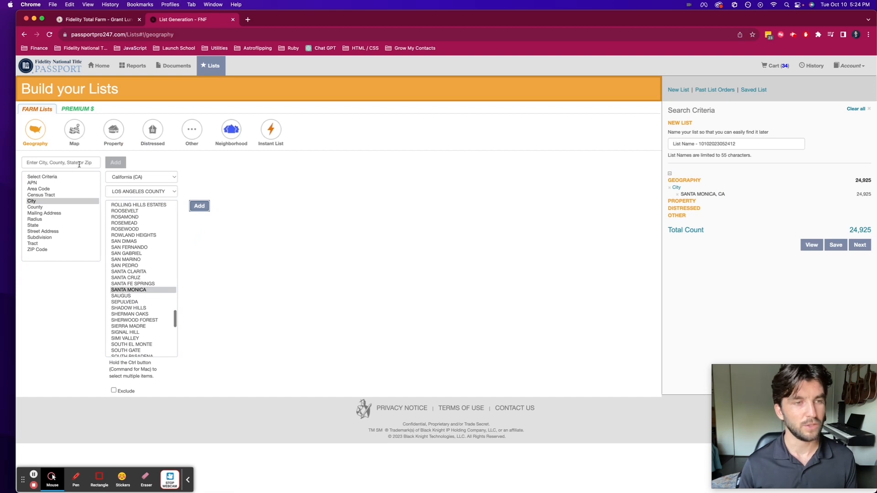
# Step: Apply the Move Up Buyers realtor instant list to the Santa Monica farm list
pyautogui.click(271, 129)
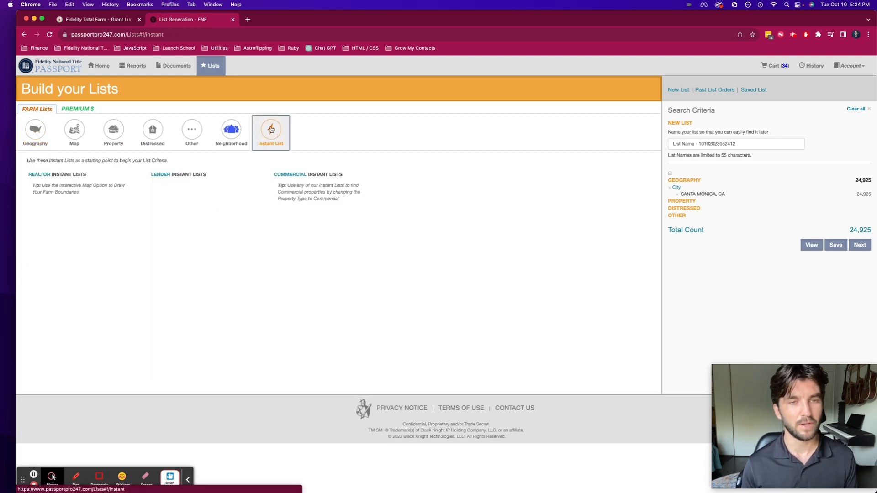
pyautogui.press('XF86MonBrightnessUp')
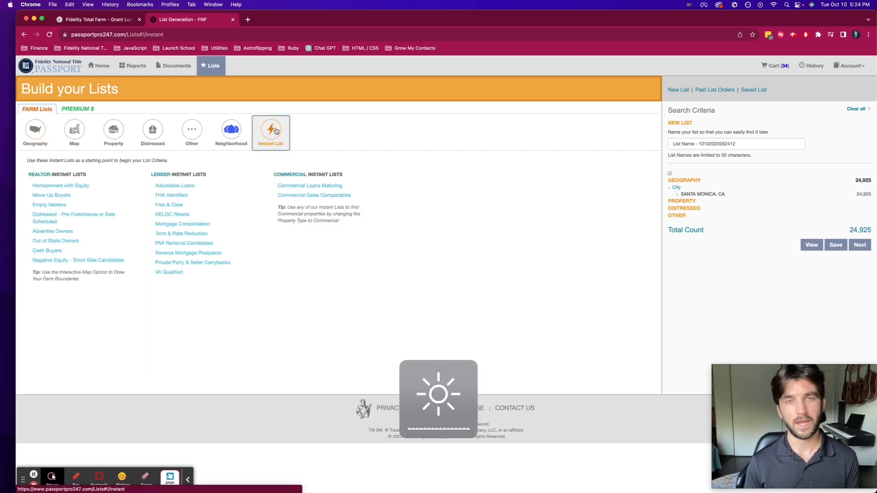
pyautogui.click(52, 197)
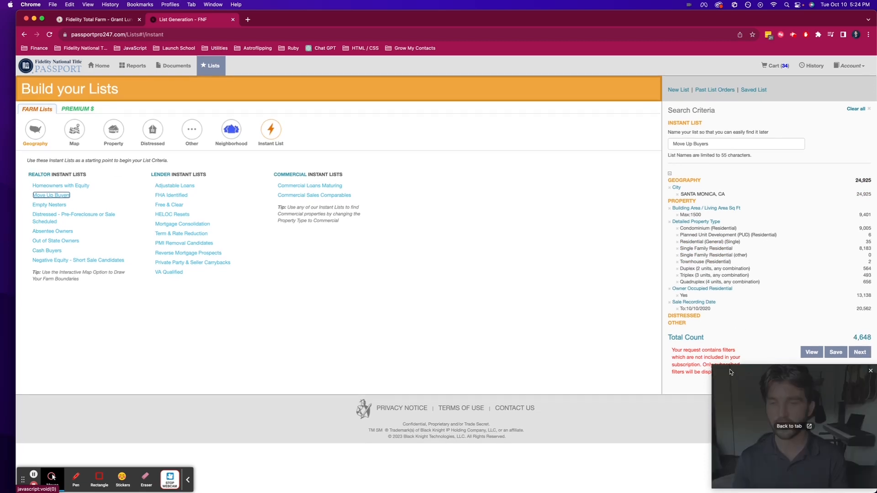
pyautogui.moveTo(732, 366); pyautogui.dragTo(707, 389)
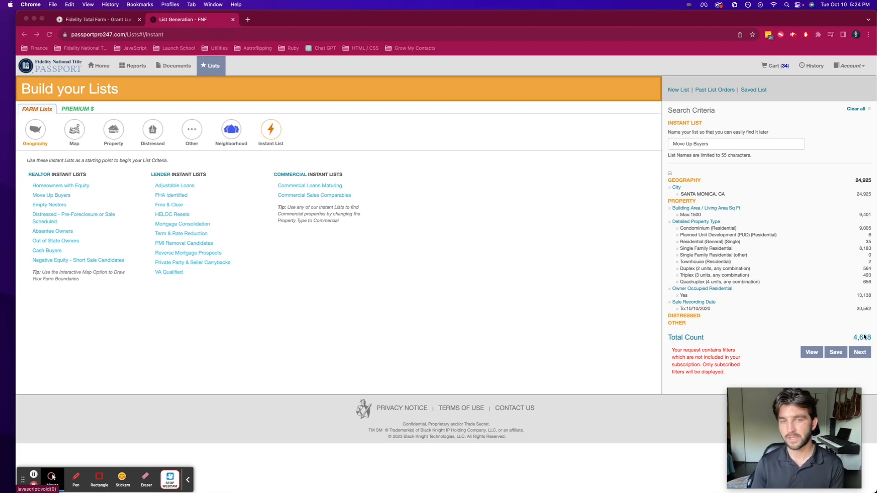
# Step: Open the instant lists in the premium version and reload the list builder to clear the current criteria
pyautogui.click(67, 109)
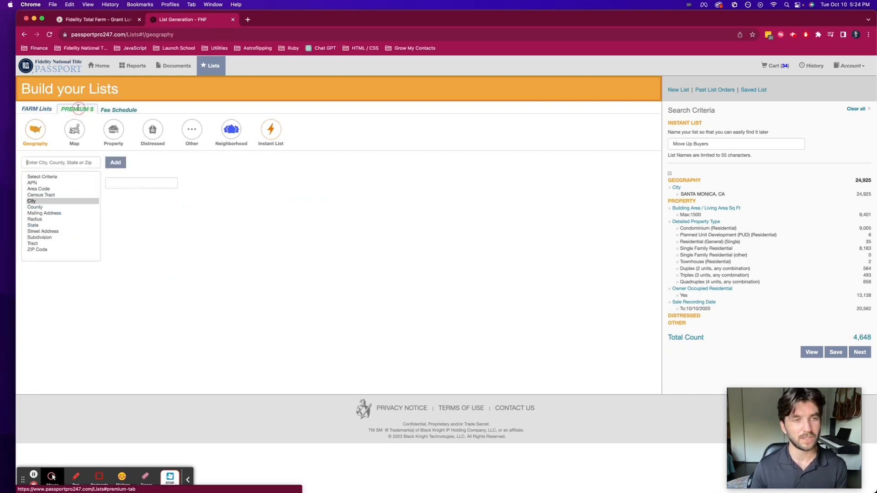
pyautogui.click(271, 133)
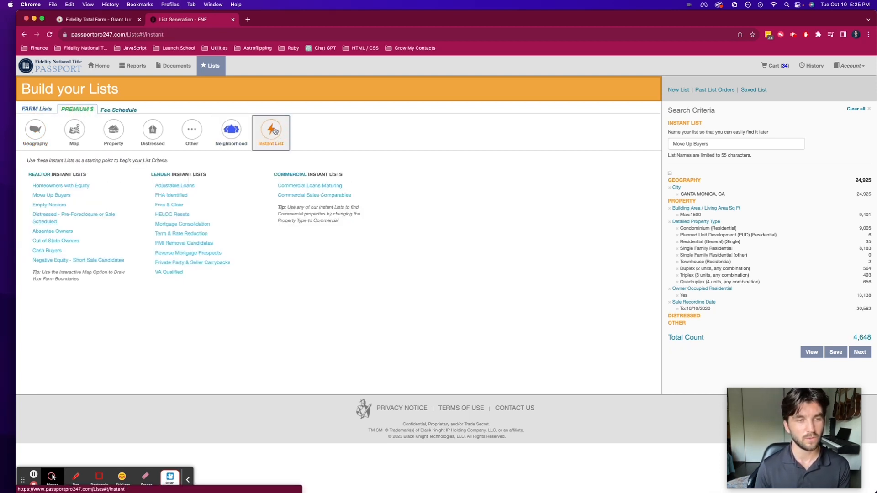
pyautogui.click(37, 109)
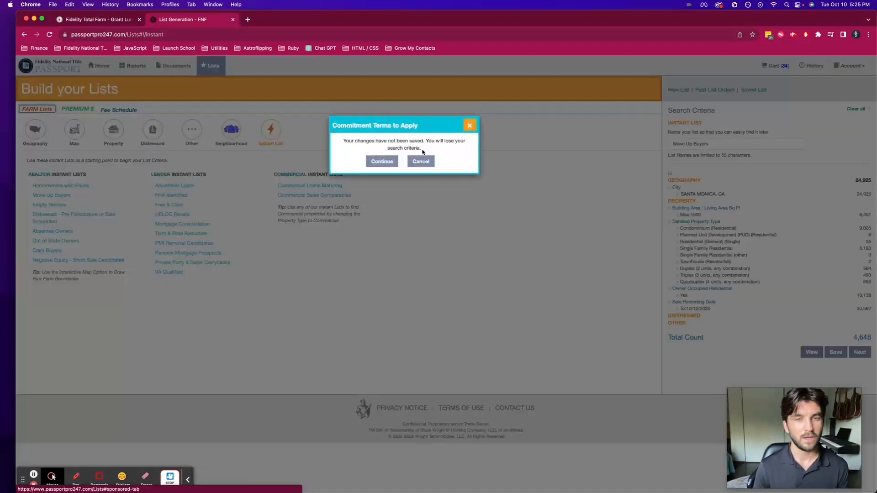
pyautogui.click(423, 162)
pyautogui.click(49, 35)
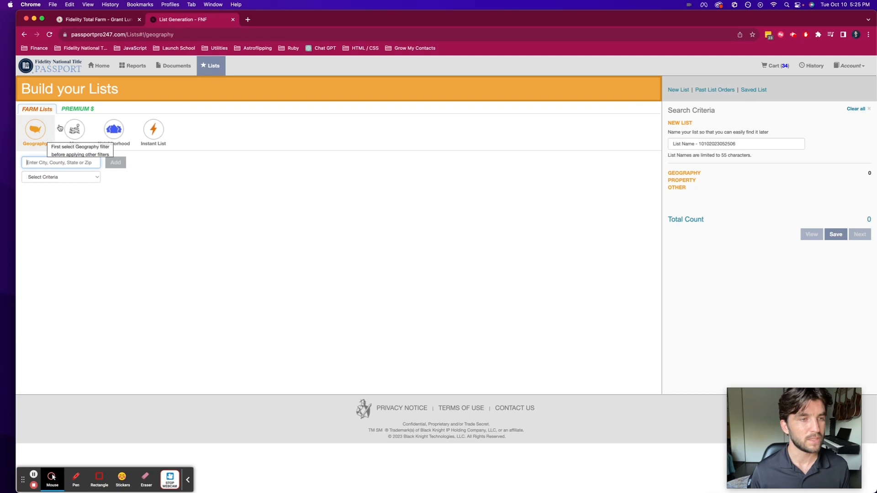
# Step: Start a premium list and add the city of San Pedro in Los Angeles County, California as its geography
pyautogui.click(78, 110)
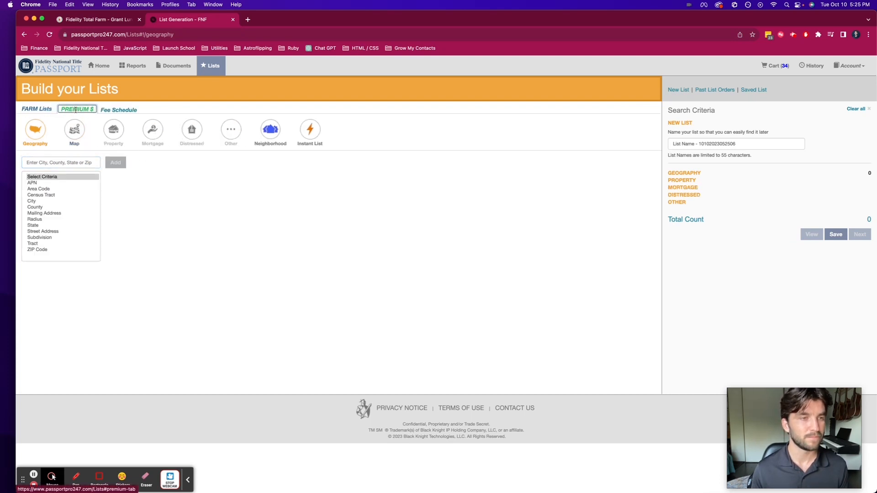
pyautogui.click(32, 201)
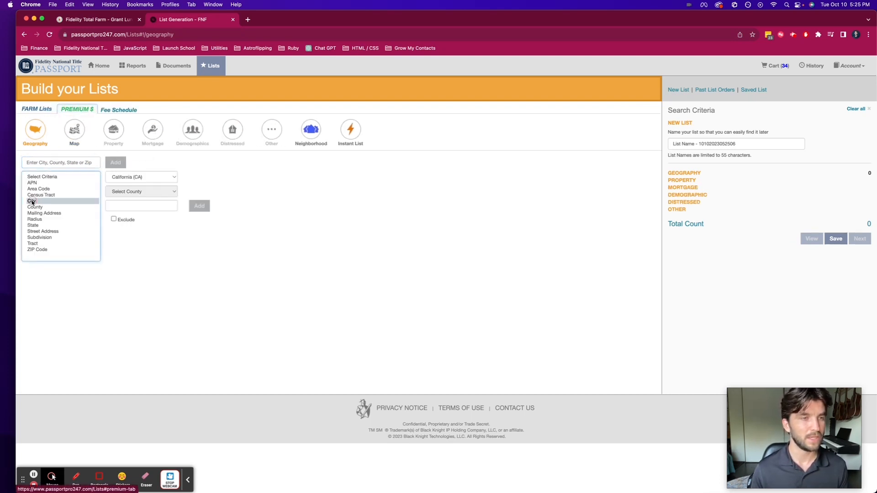
pyautogui.scroll(-10, 134, 251)
pyautogui.scroll(-10, 134, 251)
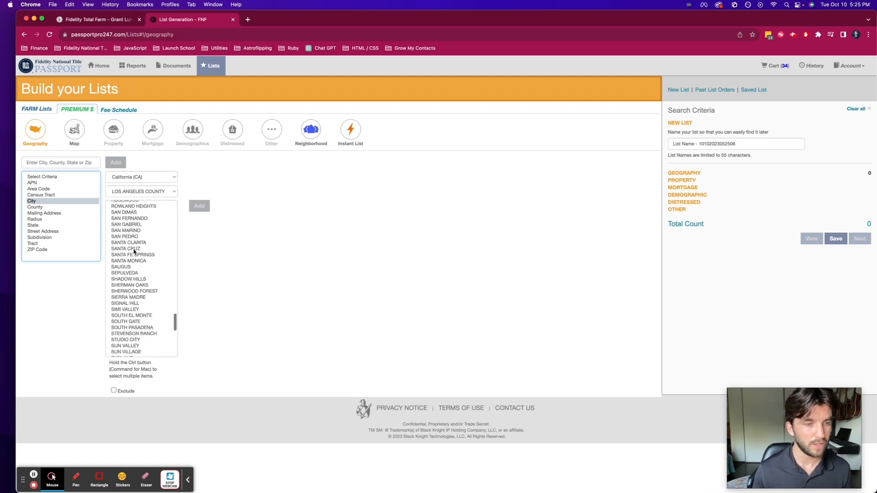
pyautogui.scroll(2, 137, 265)
pyautogui.click(126, 258)
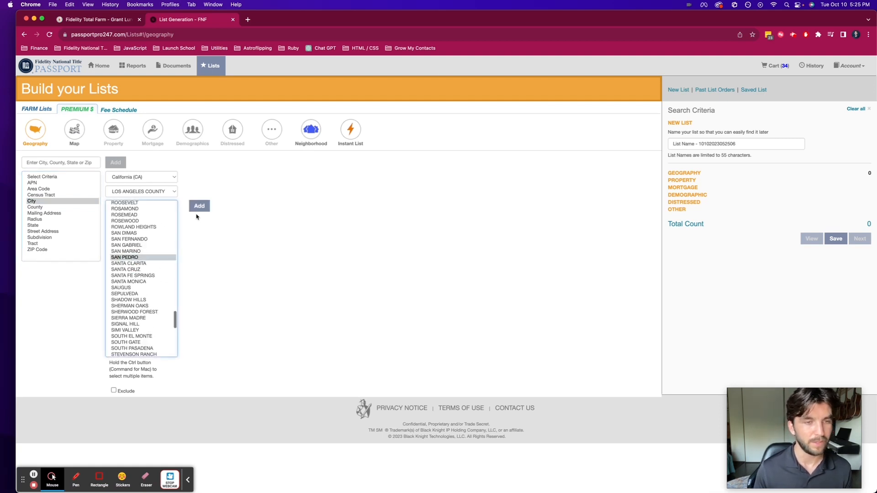
pyautogui.click(200, 206)
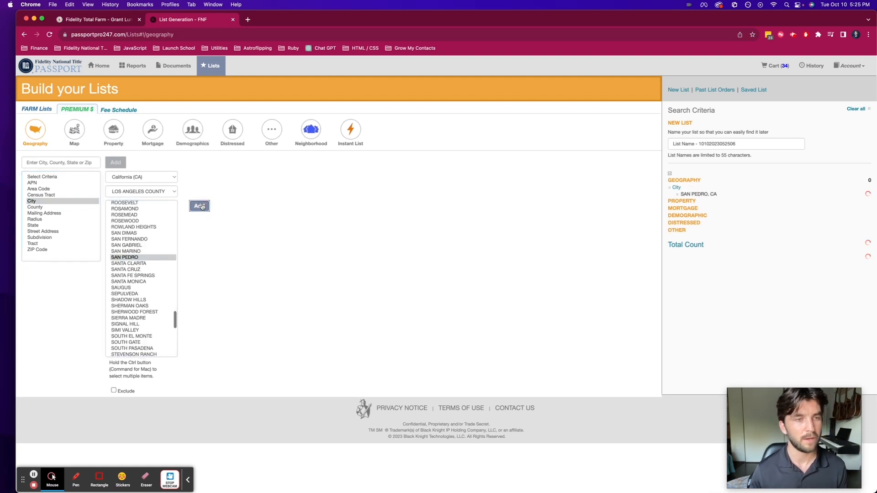
# Step: Apply the Move Up Buyers instant list to San Pedro and remove the duplex, triplex and quadruplex property types
pyautogui.click(352, 131)
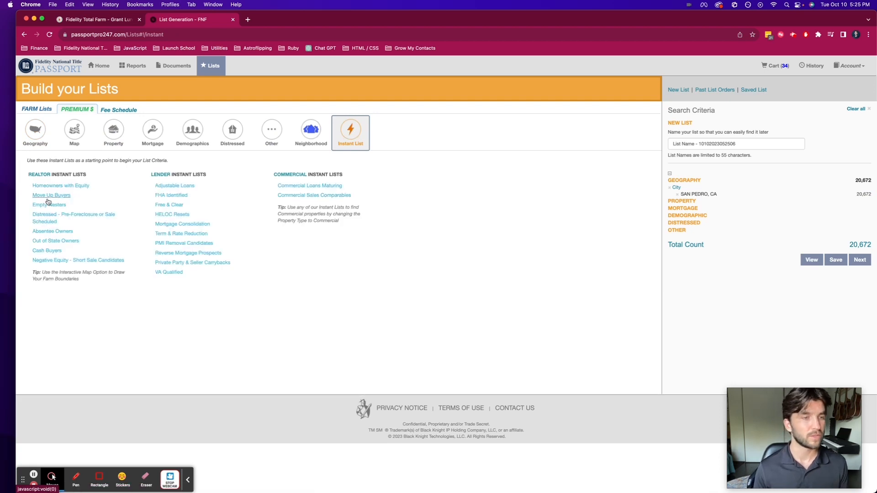
pyautogui.click(51, 195)
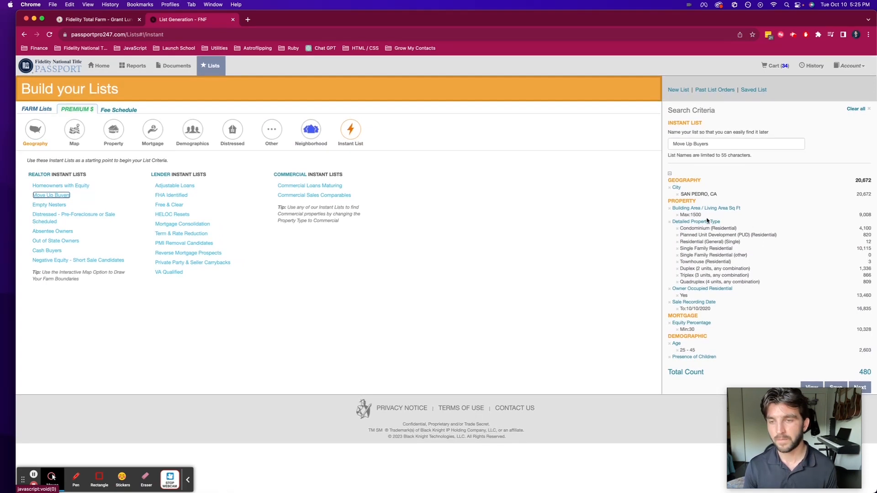
pyautogui.scroll(-1, 699, 214)
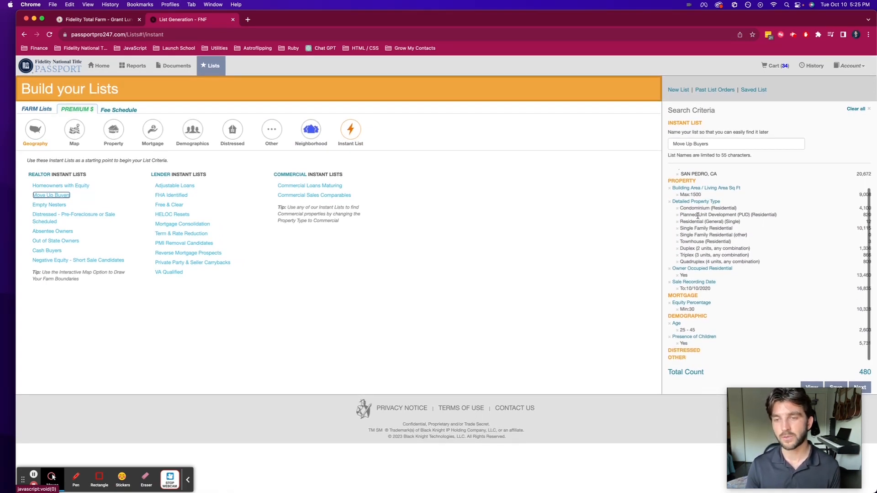
pyautogui.click(678, 262)
pyautogui.click(677, 262)
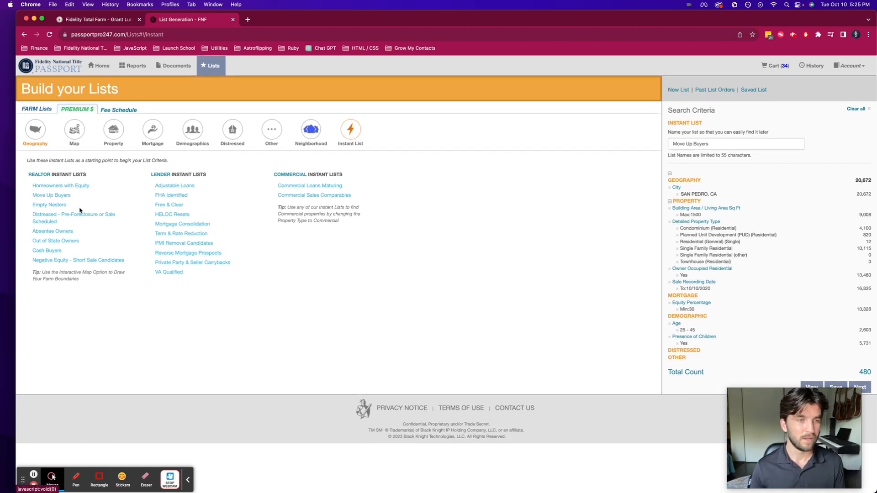
# Step: Replace the San Pedro list criteria with the Empty Nesters instant list
pyautogui.click(46, 206)
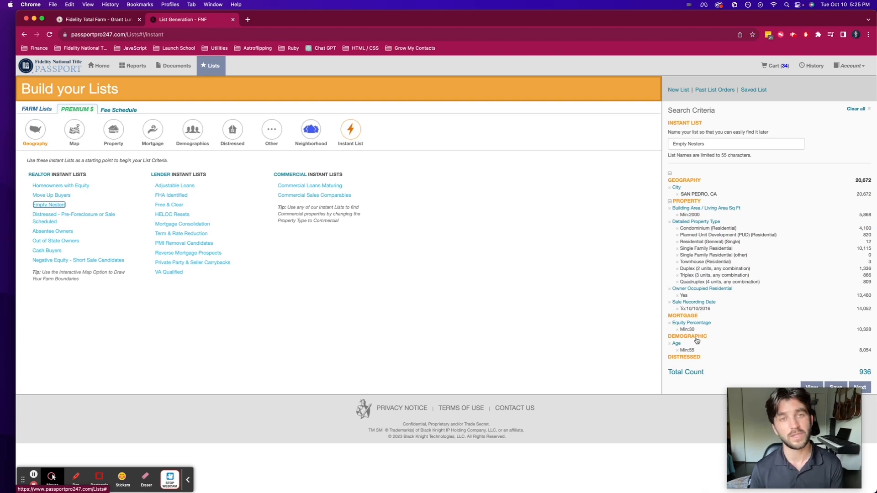
pyautogui.press('XF86MonBrightnessUp')
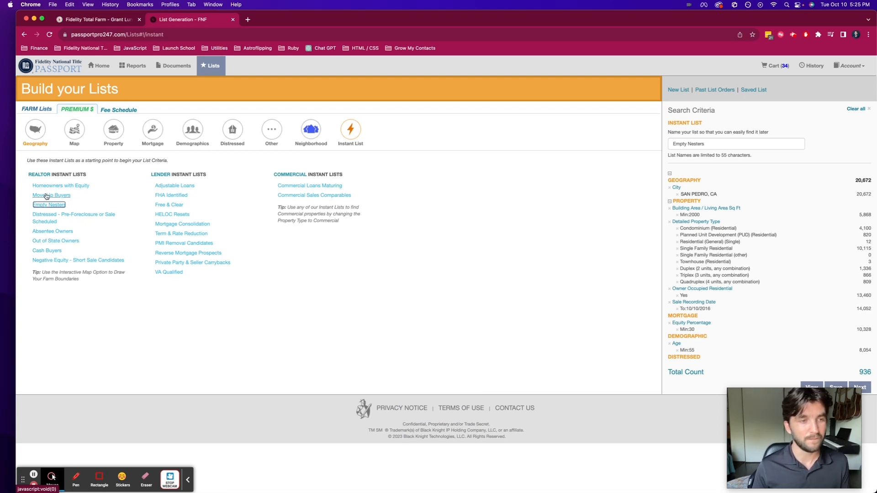
# Step: Apply the Distressed - Pre-Foreclosure or Sale Scheduled instant list to San Pedro and proceed to pre-checkout
pyautogui.click(41, 216)
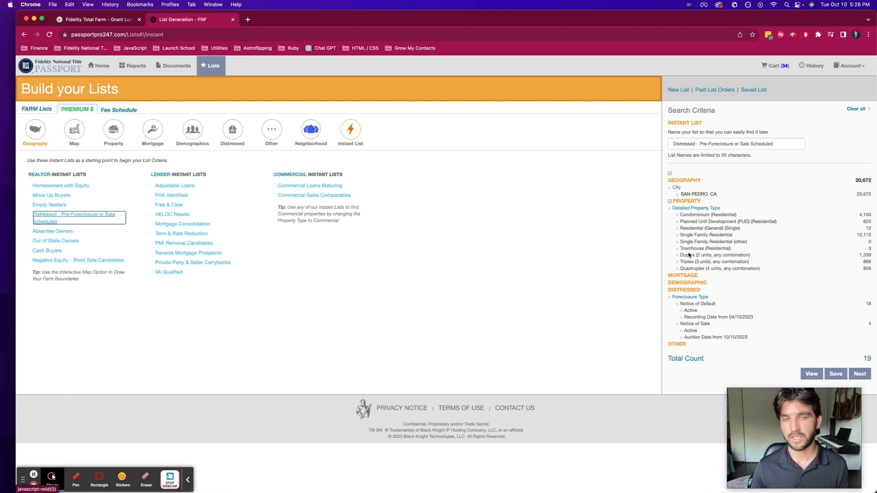
pyautogui.click(864, 377)
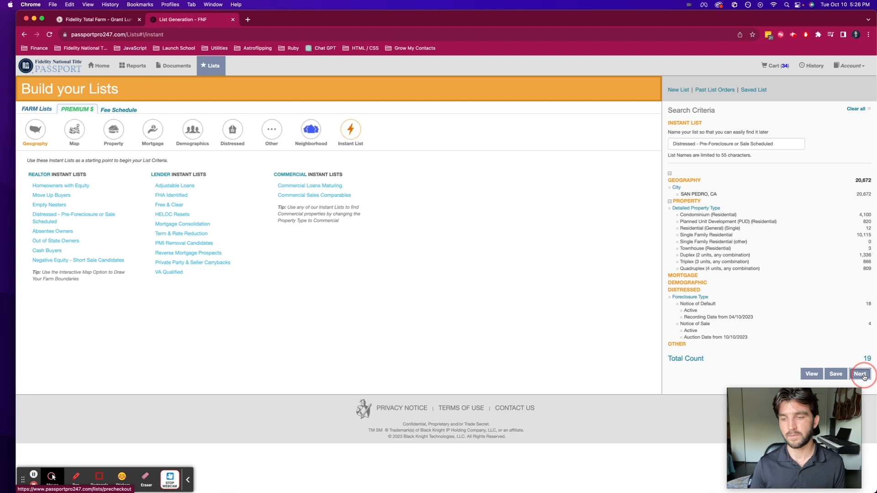
pyautogui.click(641, 198)
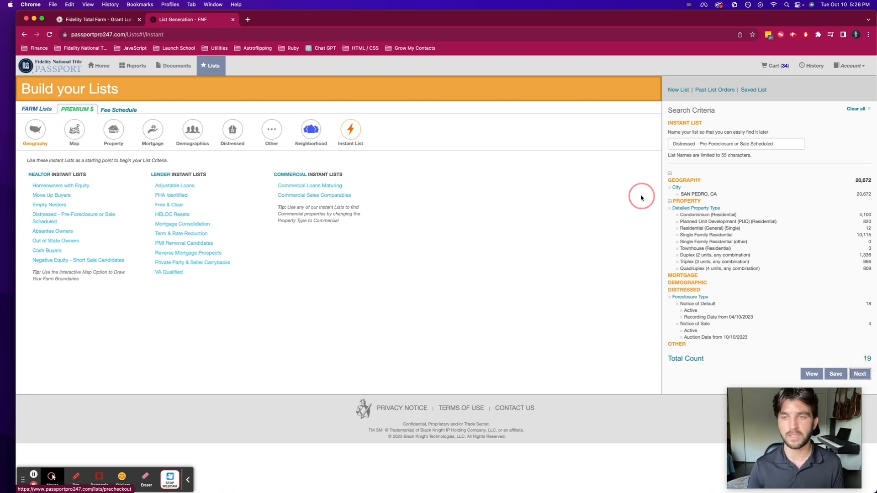
pyautogui.click(861, 374)
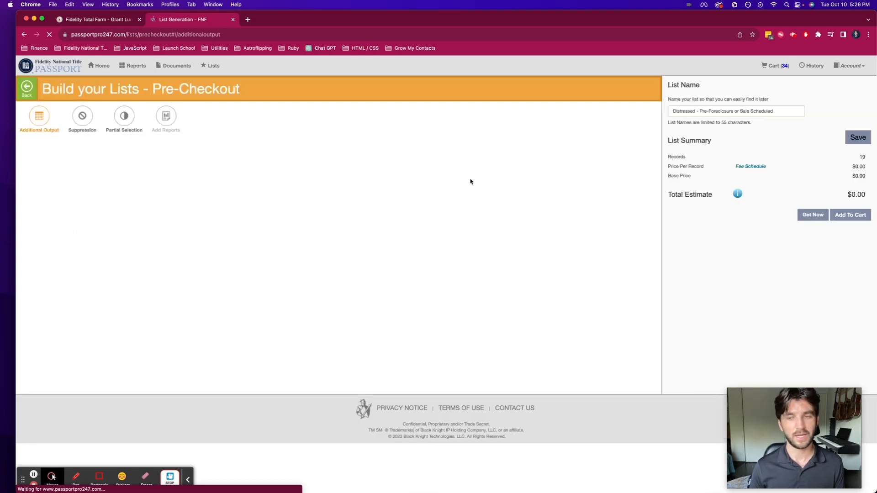
# Step: Set the distressed list's export outputs to the Farm Tool template and review the included fields
pyautogui.click(849, 216)
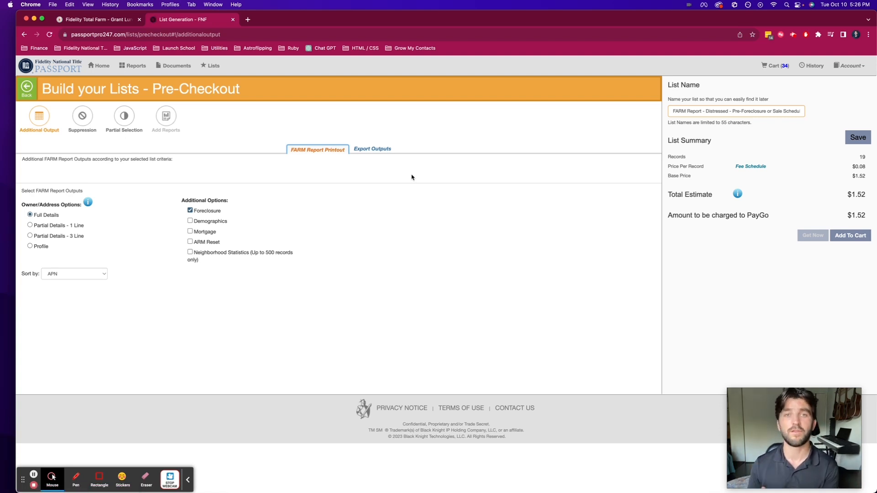
pyautogui.click(372, 148)
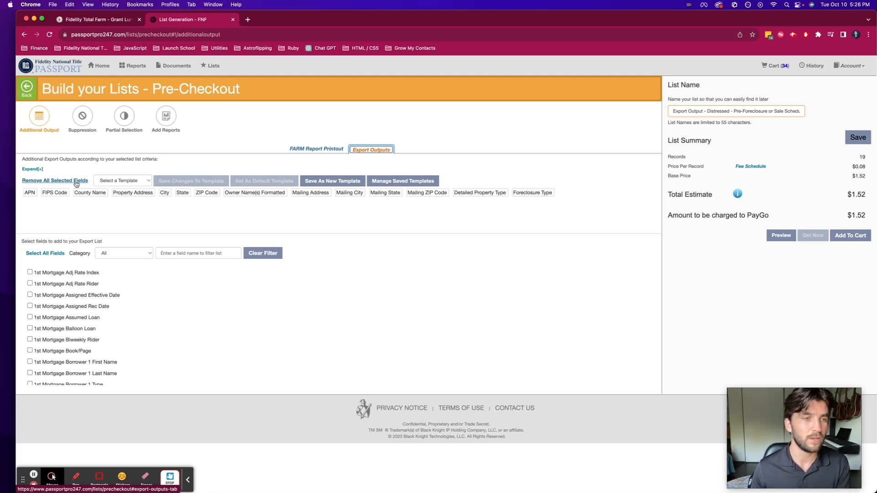
pyautogui.click(120, 181)
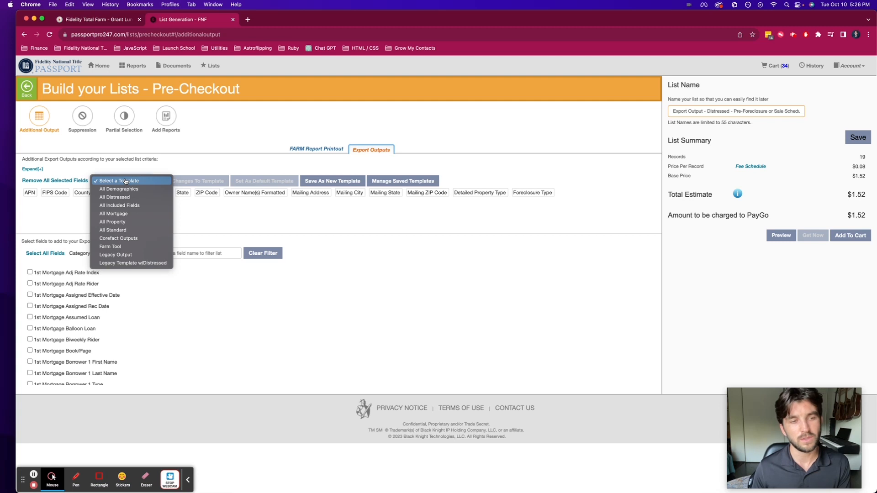
pyautogui.click(115, 247)
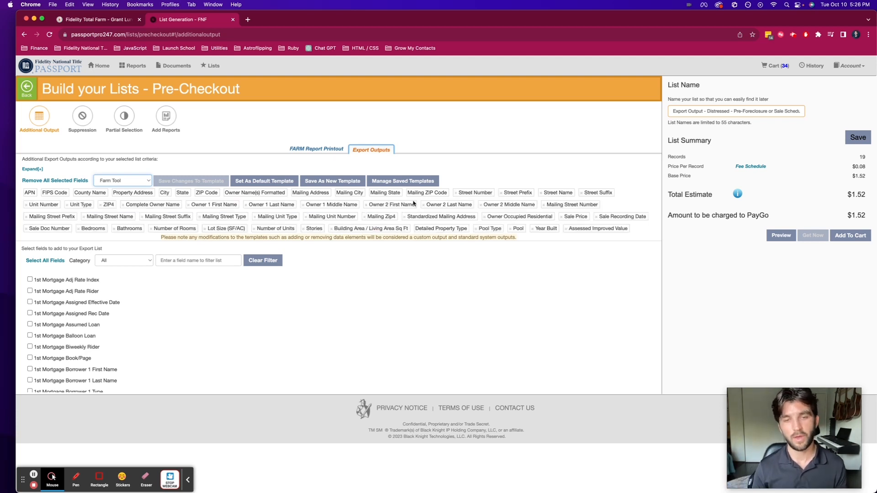
pyautogui.scroll(-1, 414, 203)
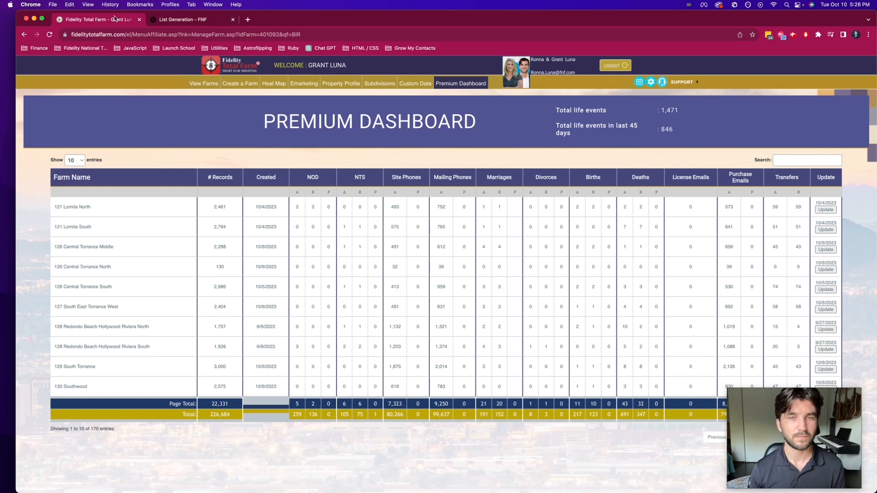
# Step: Switch back to Fidelity Total Farm, show the saved farms and start importing a farm
pyautogui.click(204, 84)
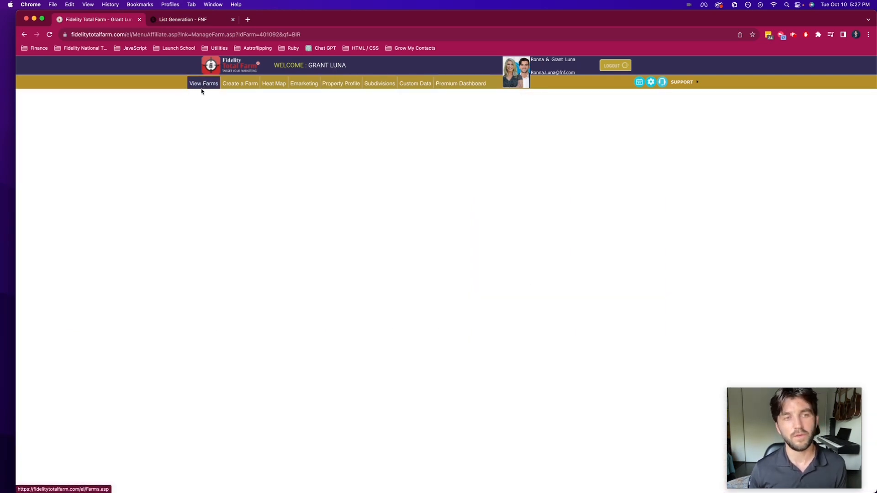
pyautogui.scroll(-15, 232, 118)
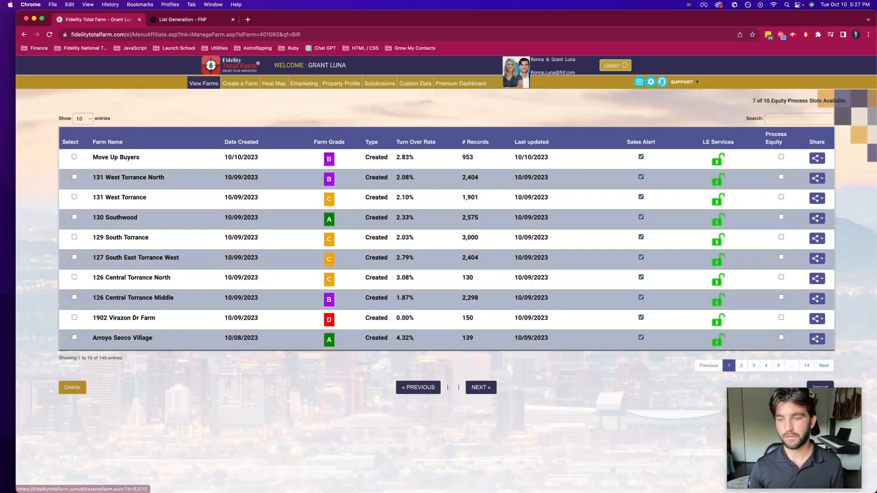
pyautogui.moveTo(271, 402); pyautogui.dragTo(191, 397)
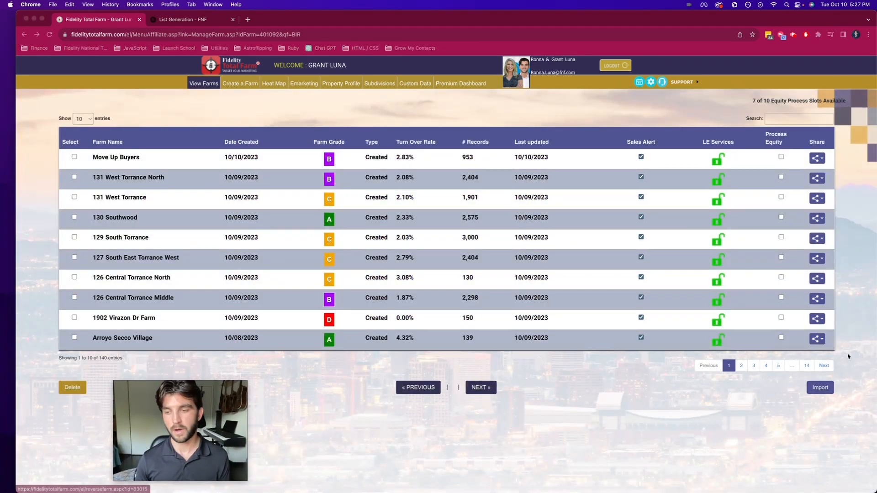
pyautogui.click(821, 389)
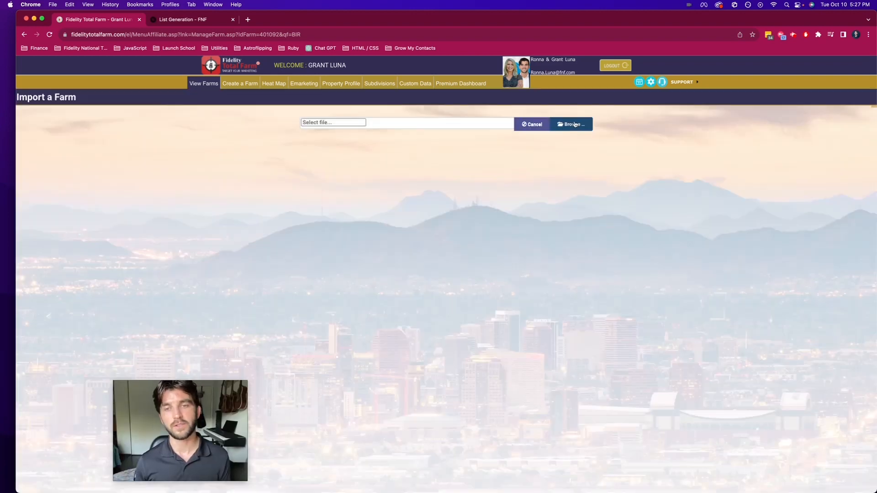
# Step: Upload Move Up Buyers.csv from the Downloads folder and apply the Farm Tool Layout template to its field mapping
pyautogui.click(574, 126)
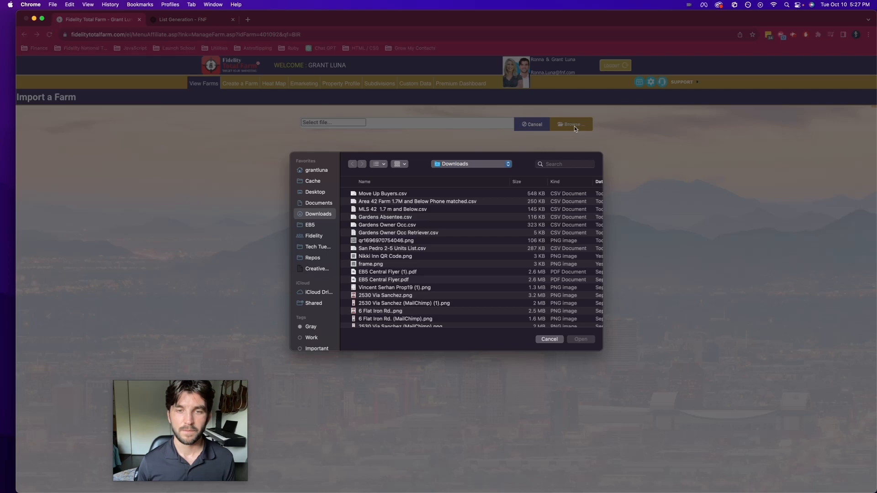
pyautogui.click(382, 194)
pyautogui.press('Return')
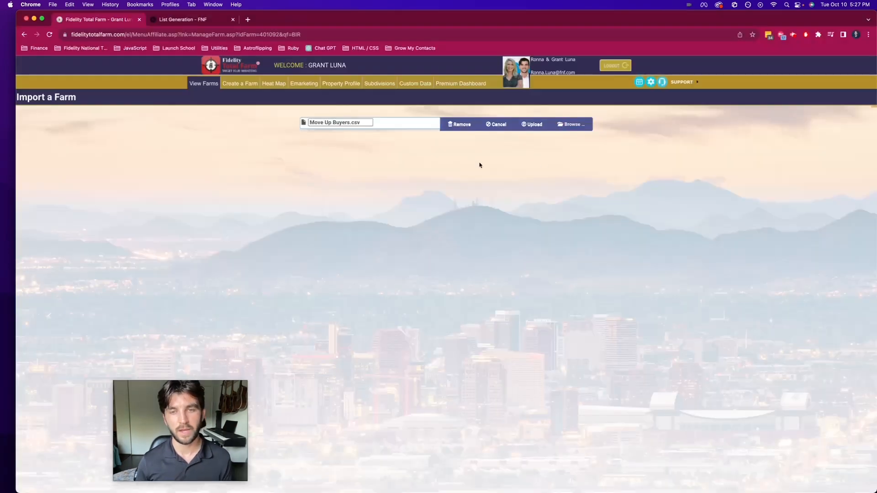
pyautogui.click(536, 125)
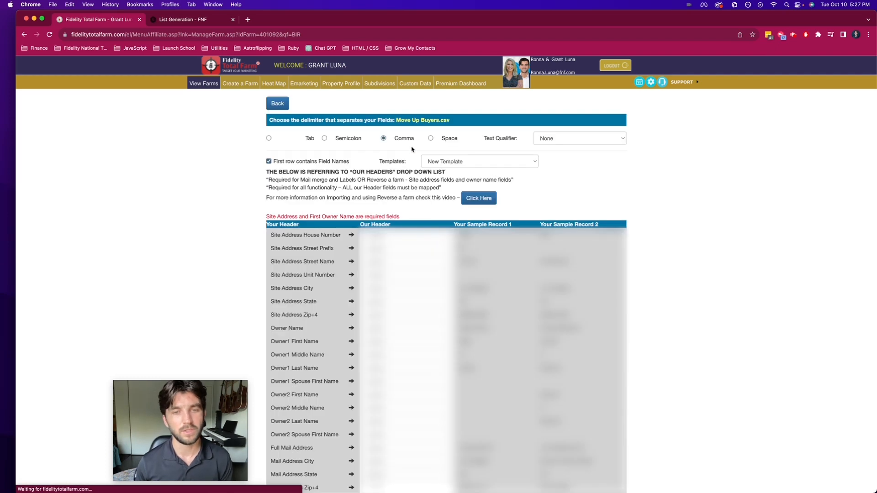
pyautogui.click(464, 162)
pyautogui.click(462, 171)
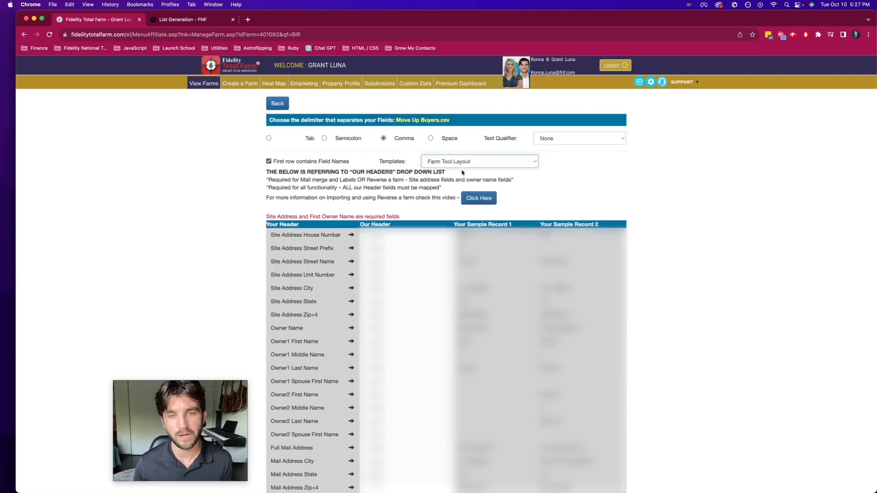